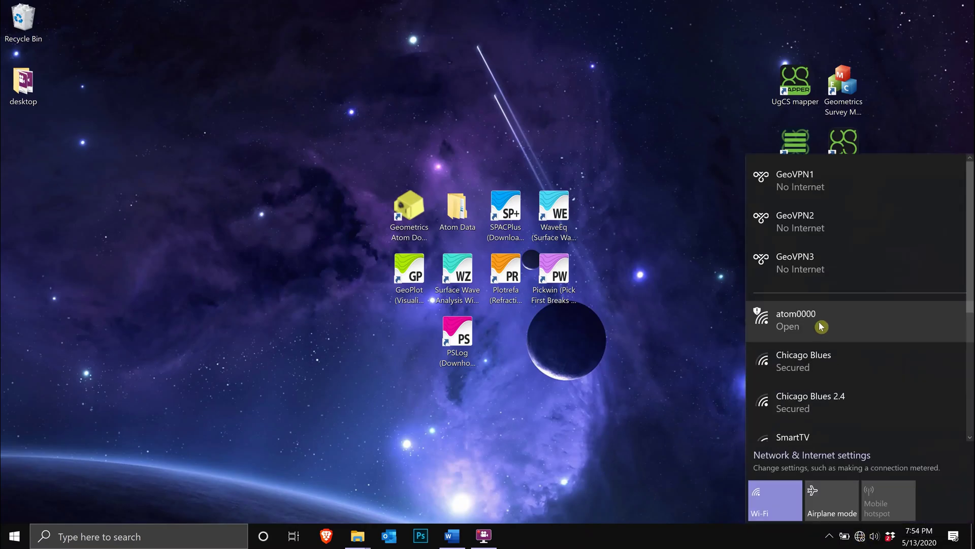
Connect to the open atom0000 Wi-Fi network from the network flyout
left_click(819, 324)
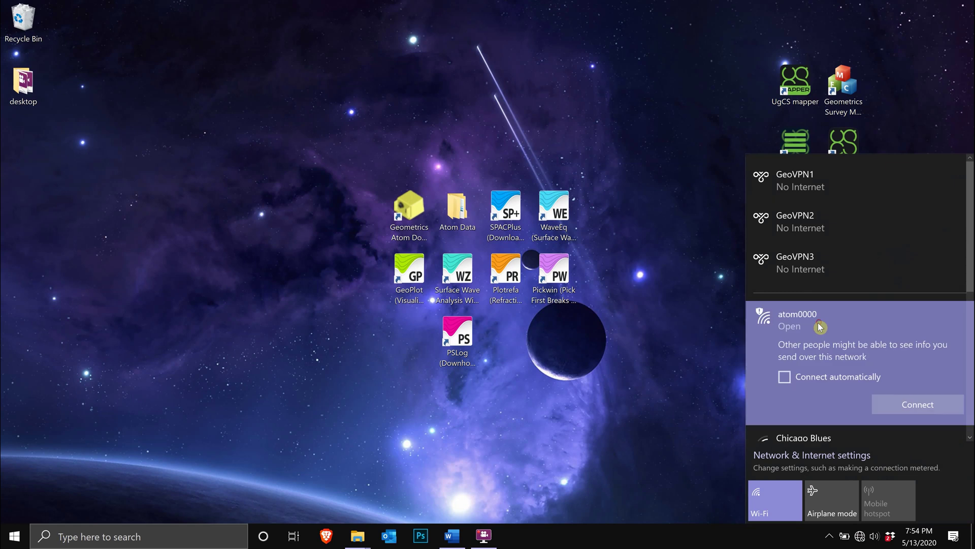
left_click(907, 409)
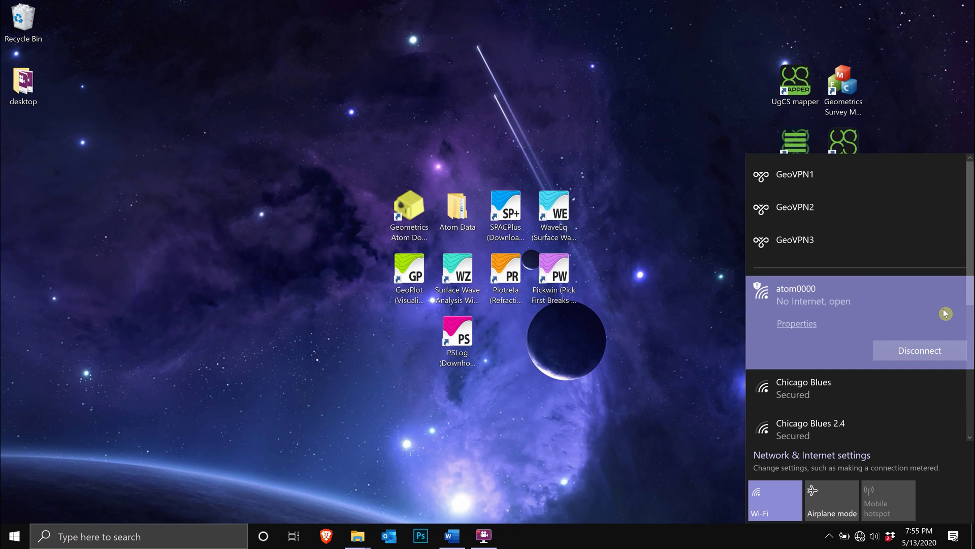
Launch Geometrics Atom Downloader from the desktop and maximize it, showing all 11 Atoms
left_click(684, 311)
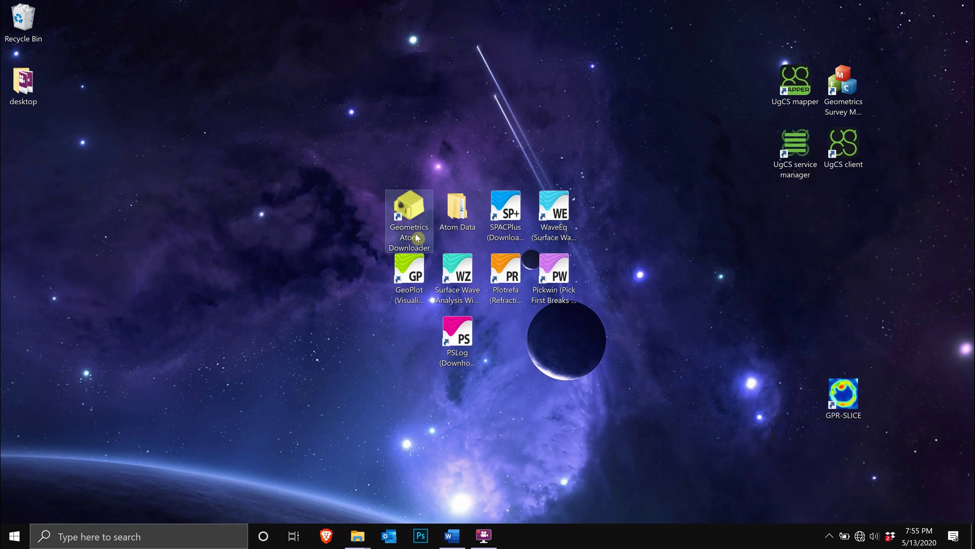
double_click(410, 201)
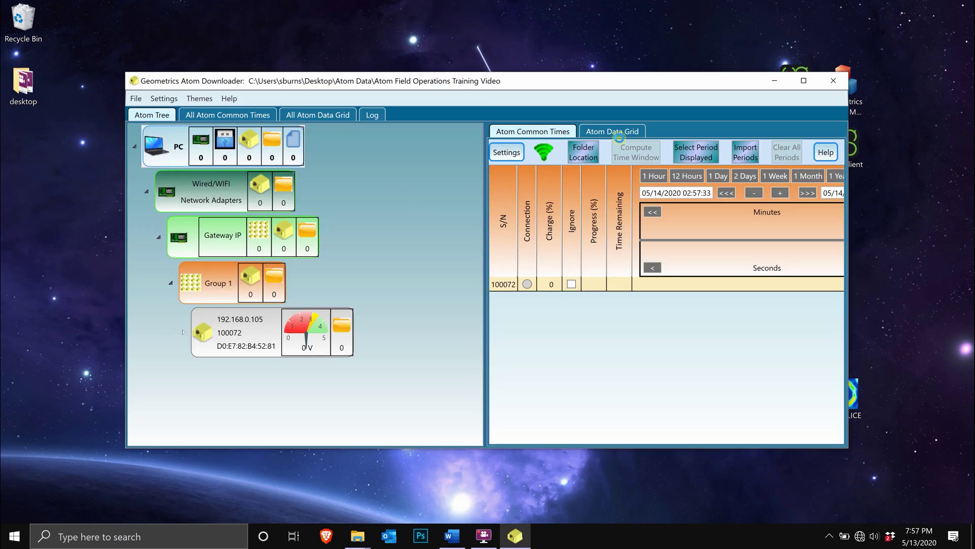
left_click(805, 82)
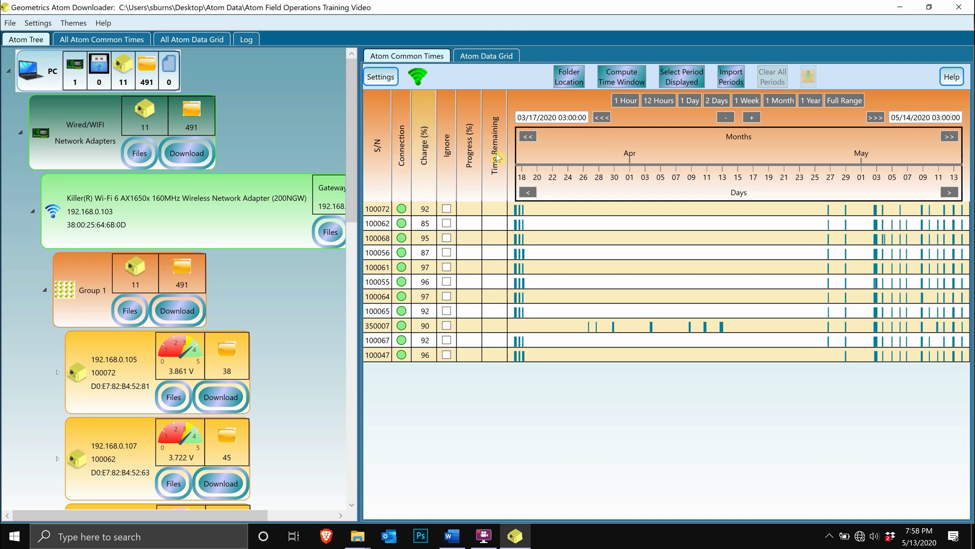
Zoom the common-times timeline to 12–13 May 2020 and select the displayed period
left_click(779, 101)
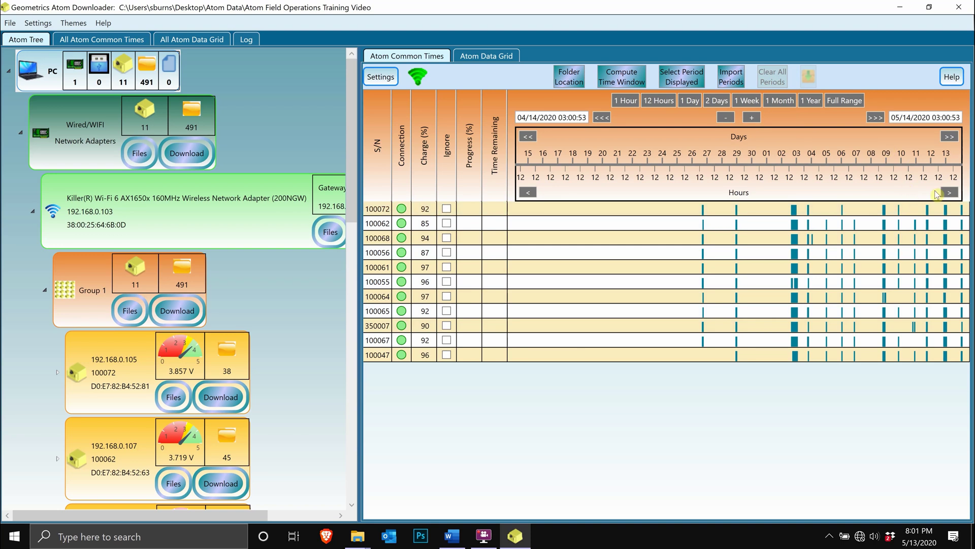
left_click(756, 101)
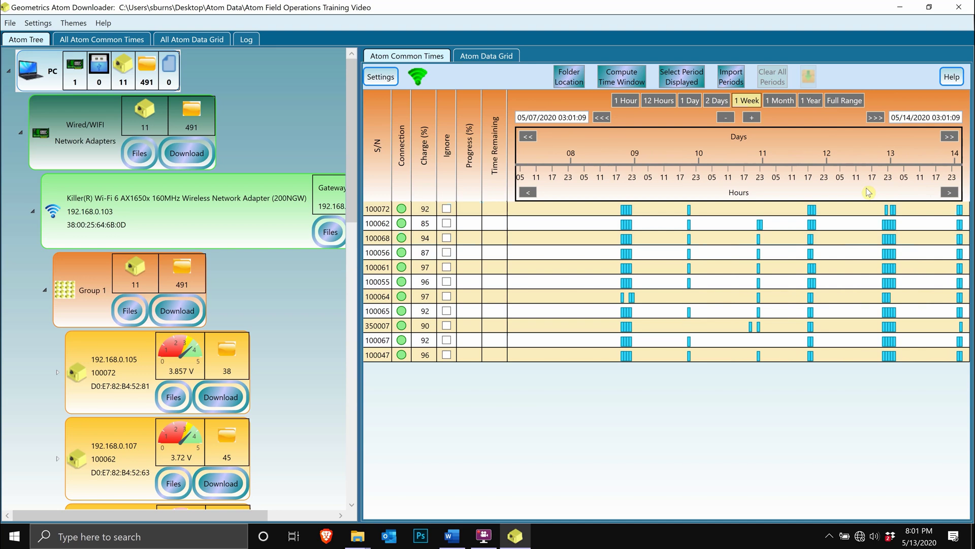
left_click_drag(868, 191, 917, 384)
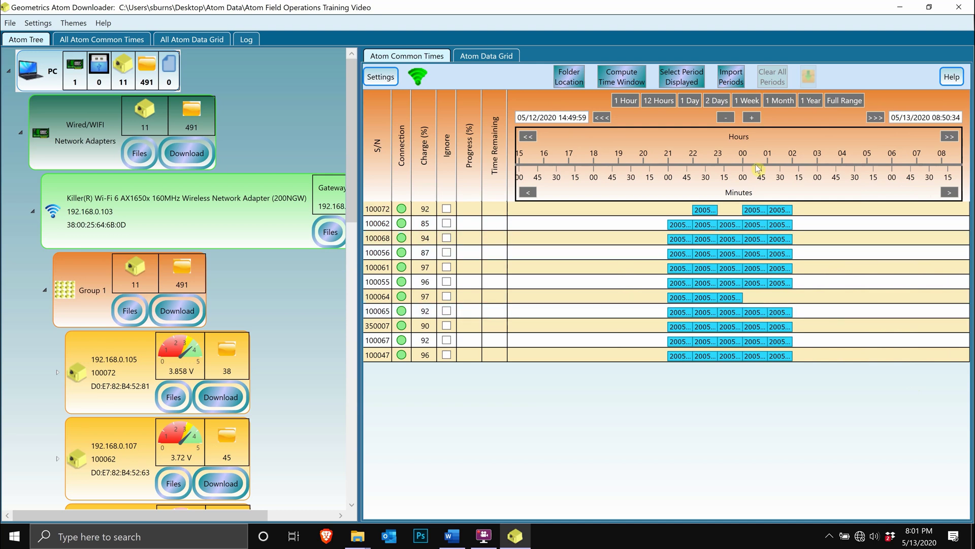
left_click(686, 81)
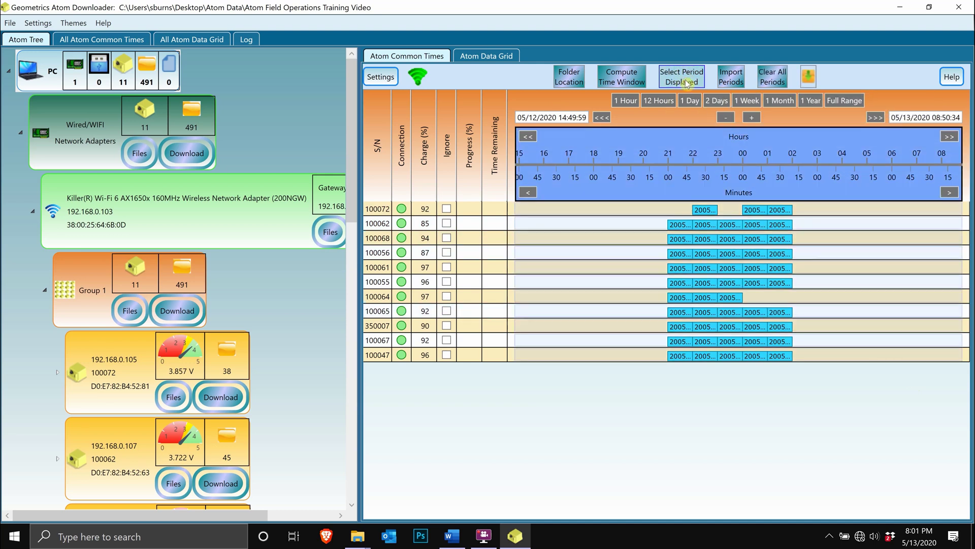
Save to Desktop\Atom Data\Atom Field Operations Training Video, reselect the displayed period, and start downloading
left_click(571, 81)
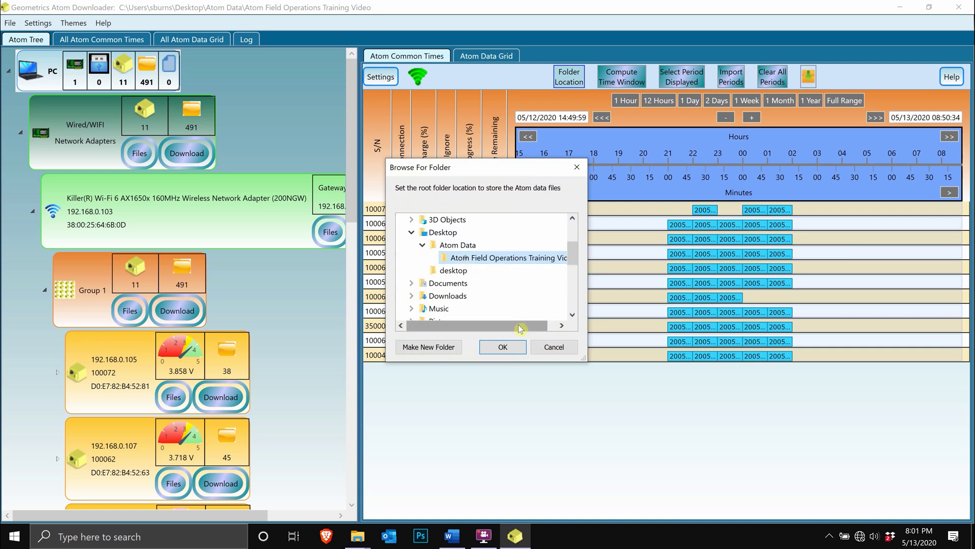
left_click(503, 347)
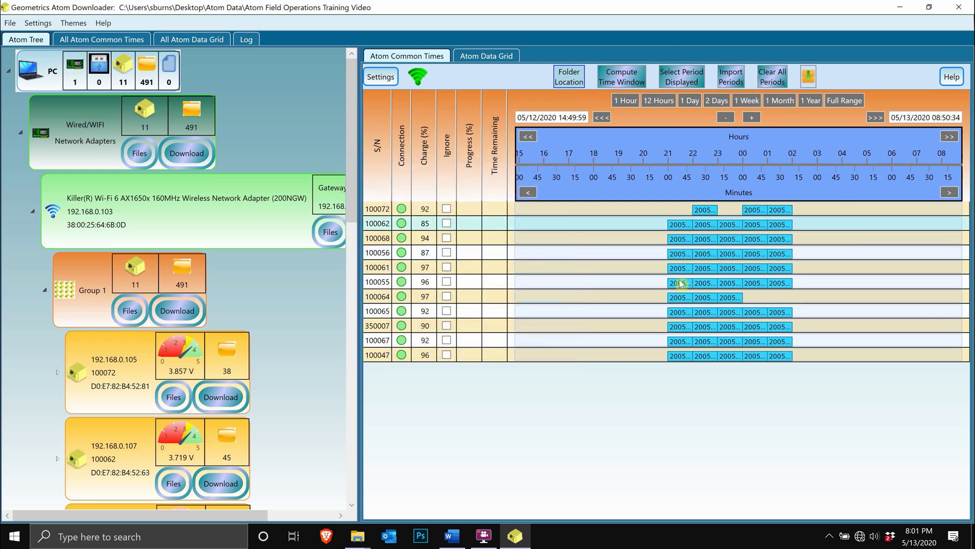
left_click(808, 76)
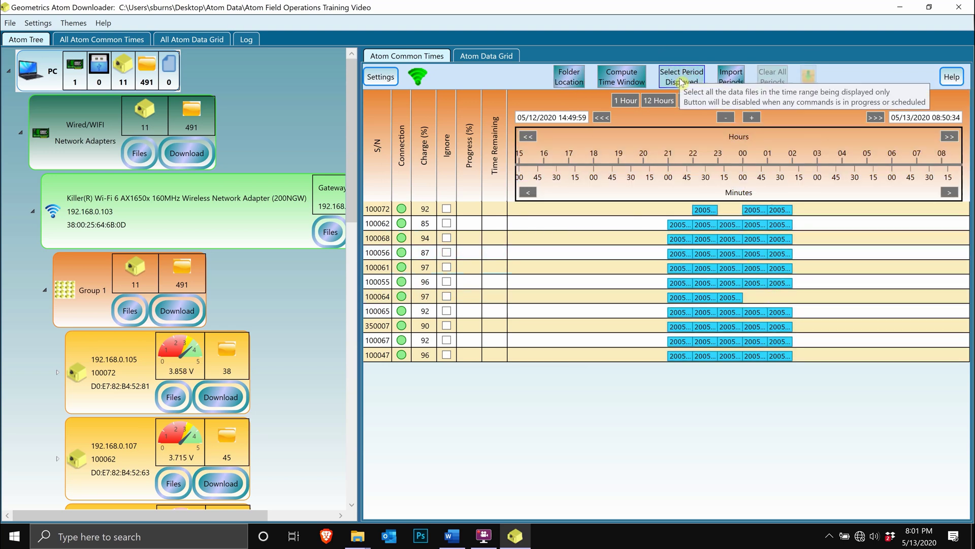
left_click(679, 85)
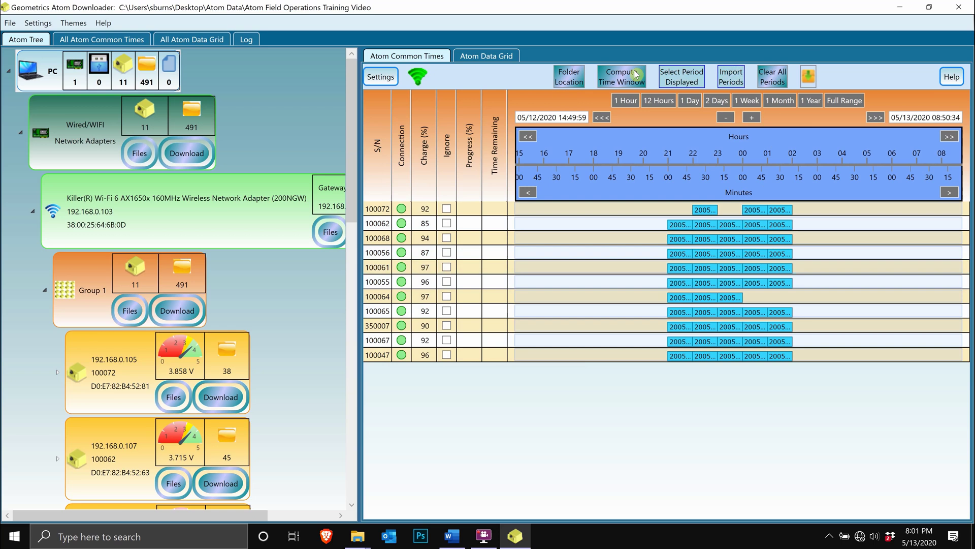
left_click(810, 78)
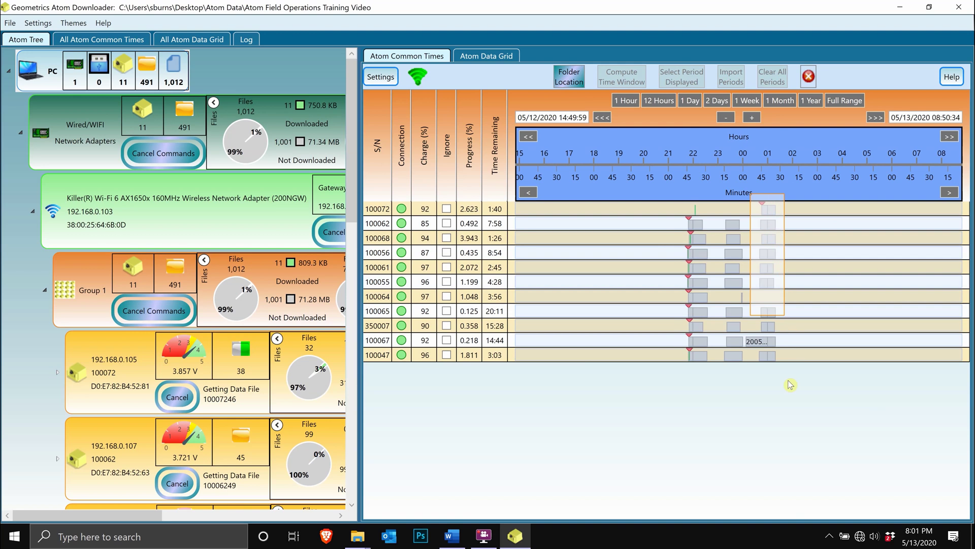
Zoom into the timeline around 01:00, then zoom out while all 1,012 files download
left_click_drag(758, 213, 791, 409)
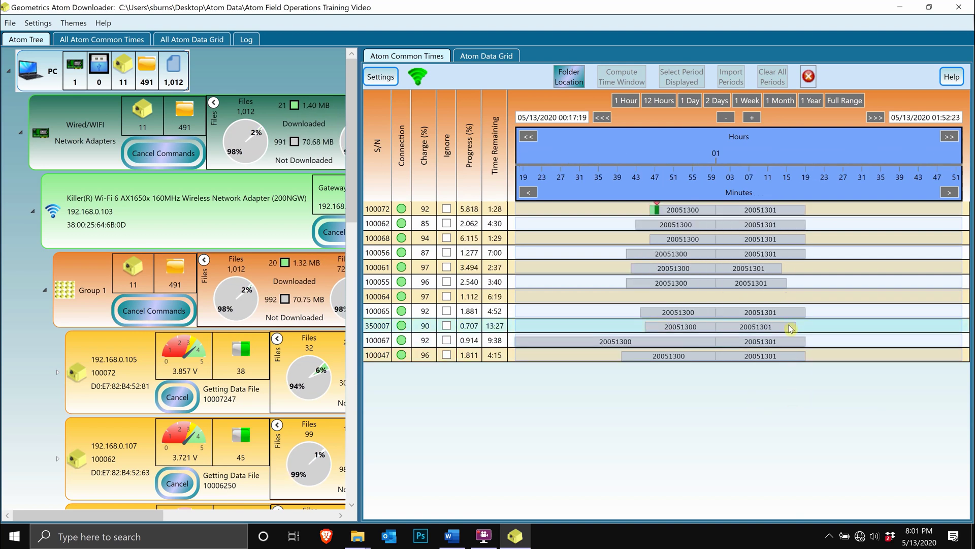
left_click(730, 118)
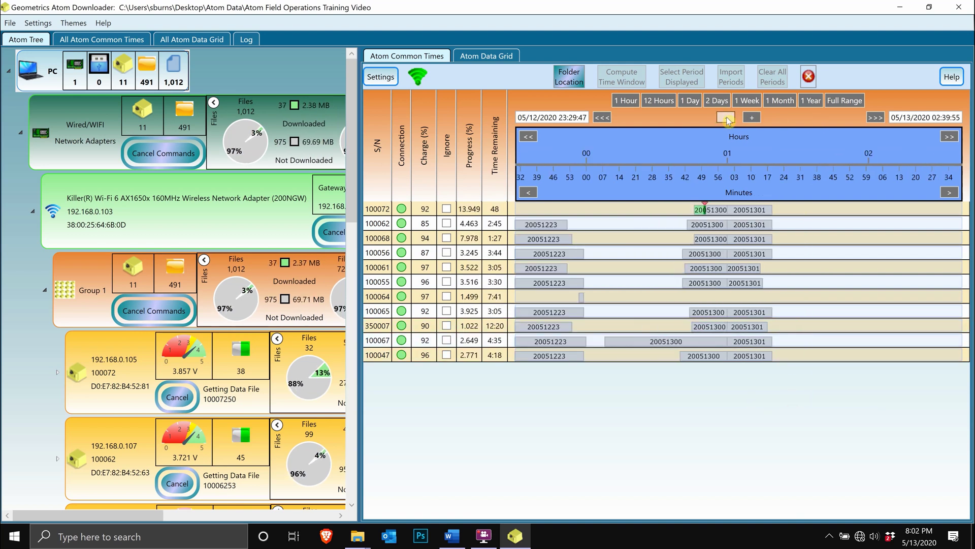
left_click(728, 119)
left_click(727, 119)
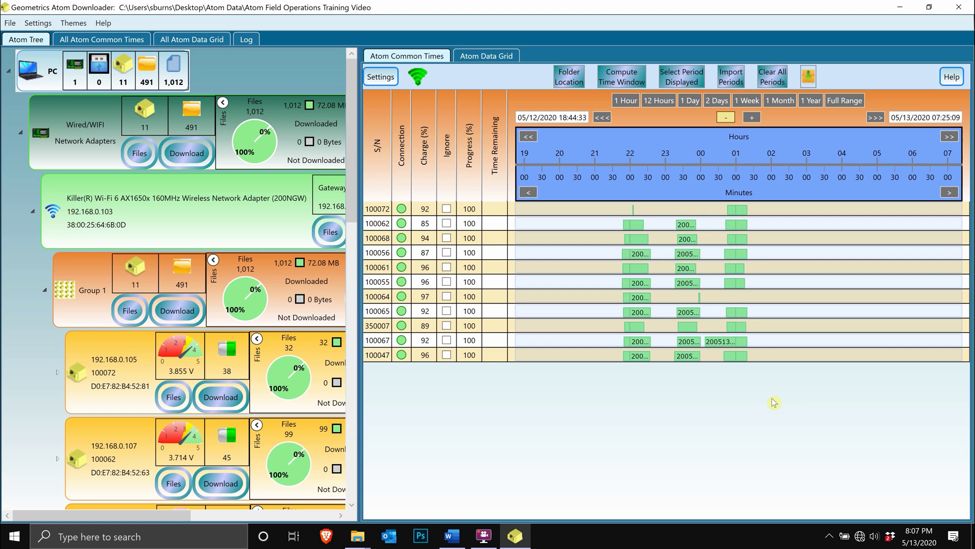
left_click(900, 7)
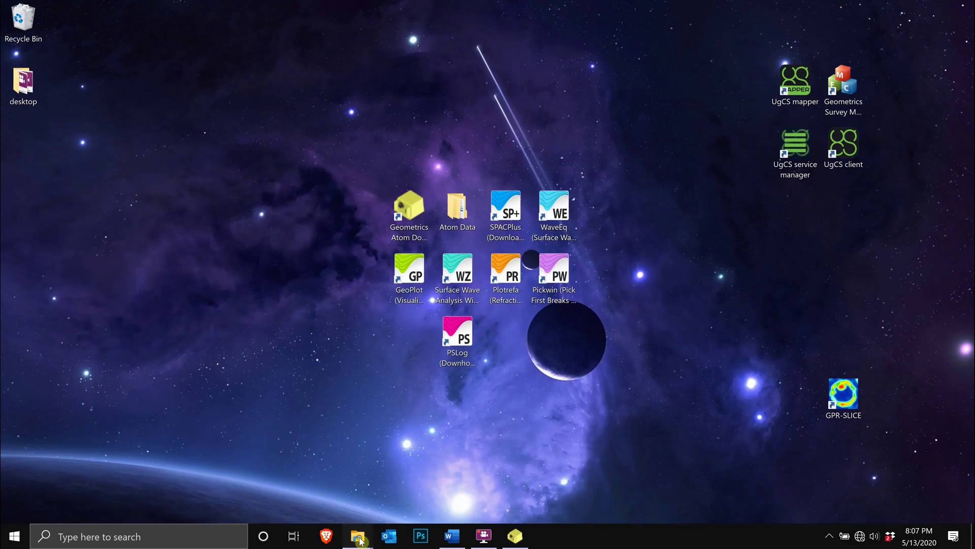
mouse_move(357, 535)
left_click(355, 472)
left_click(124, 163)
left_click(191, 148)
double_click(190, 146)
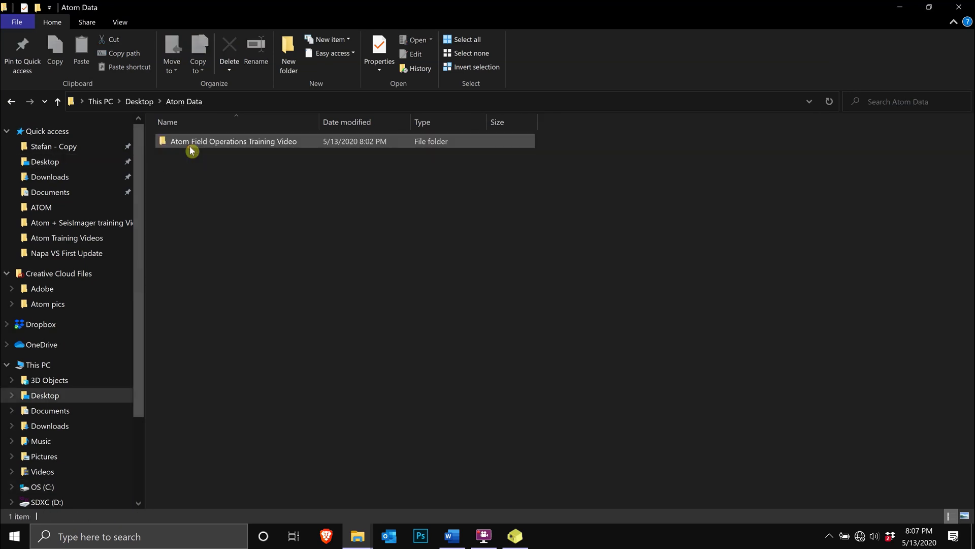
double_click(193, 147)
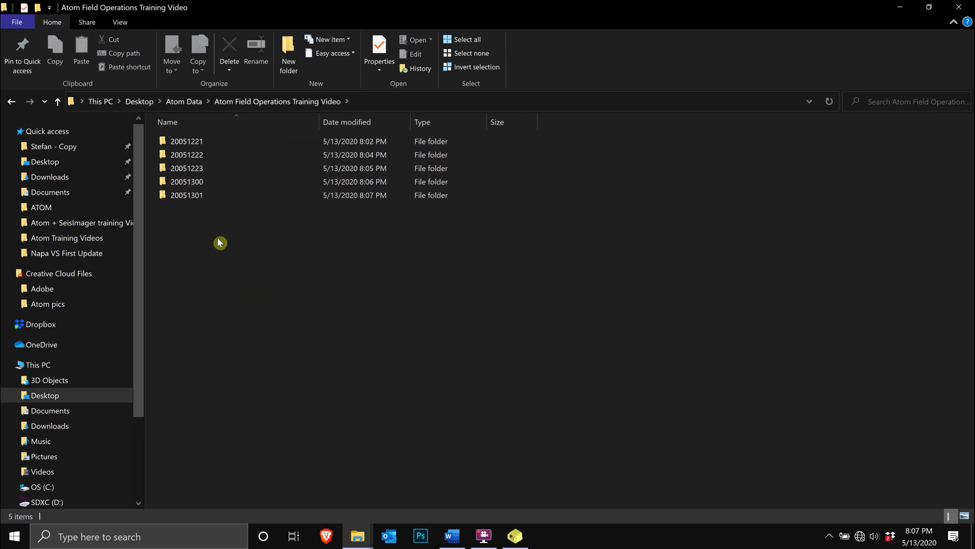
left_click_drag(220, 241, 208, 132)
left_click(251, 231)
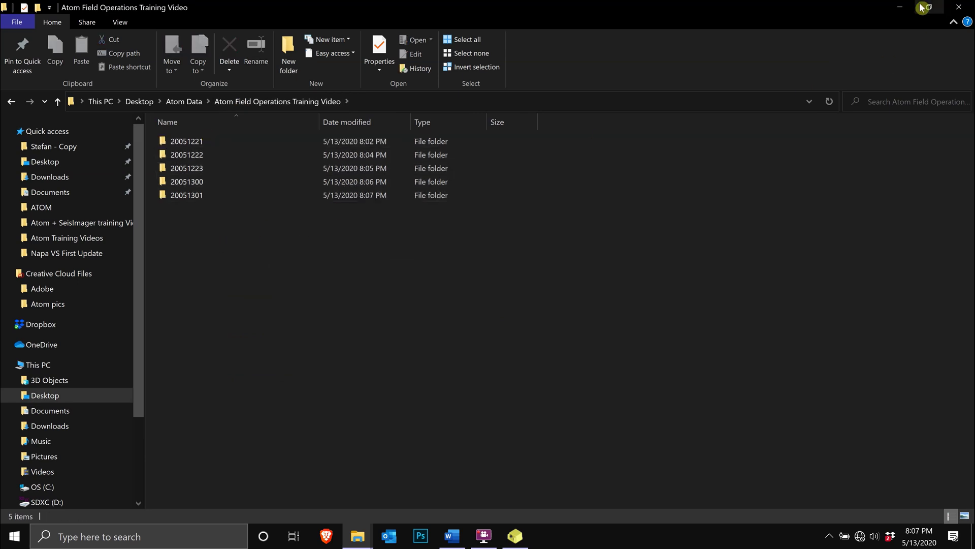
double_click(211, 142)
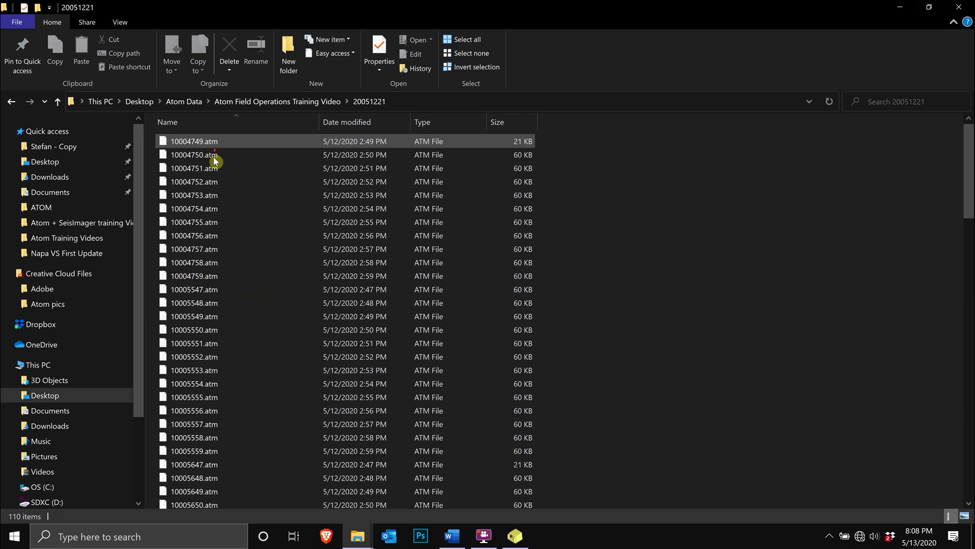
scroll(217, 161, "down", 5)
scroll(212, 213, "down", 10)
scroll(214, 213, "up", 9)
scroll(216, 212, "up", 9)
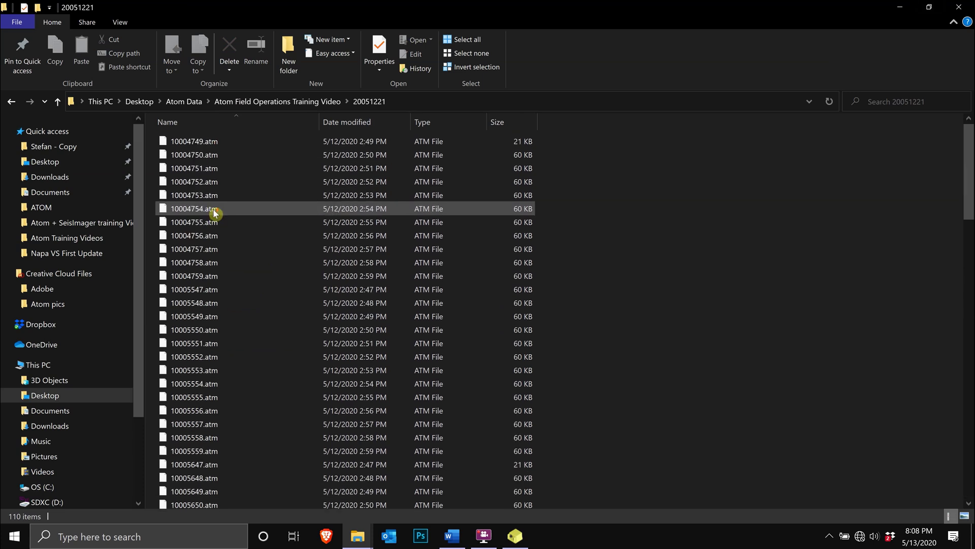
key("alt+Up")
double_click(189, 157)
scroll(243, 205, "down", 10)
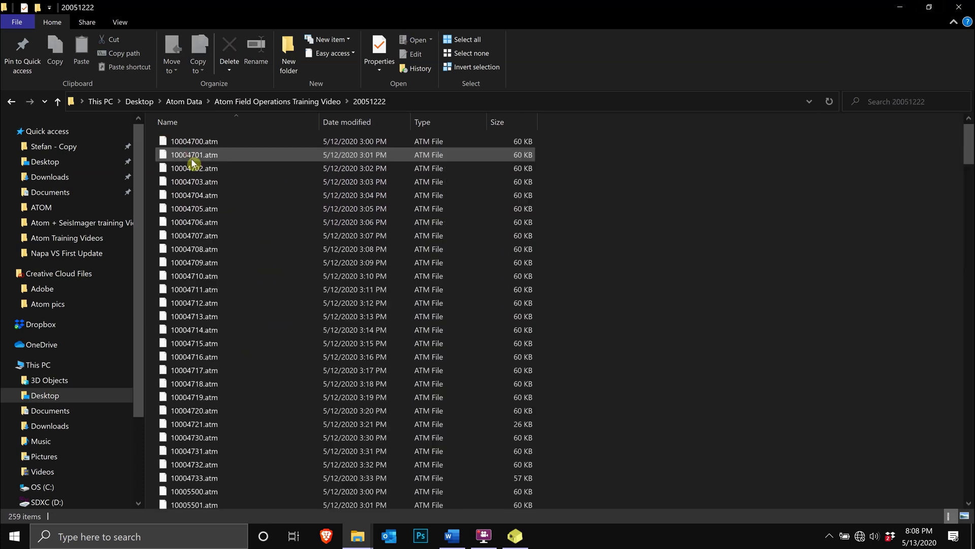
scroll(251, 219, "down", 10)
scroll(251, 220, "down", 5)
scroll(251, 210, "up", 10)
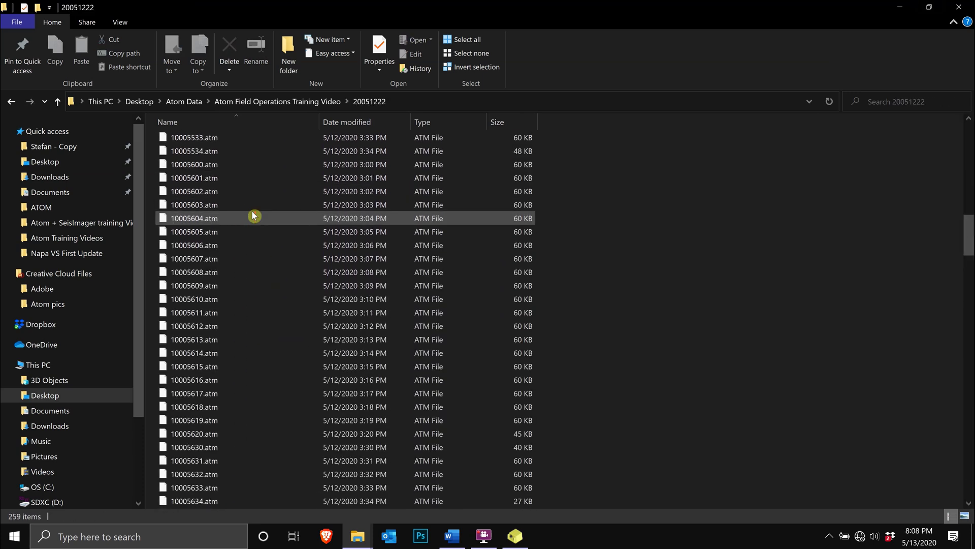
scroll(252, 211, "up", 10)
key("alt+Up")
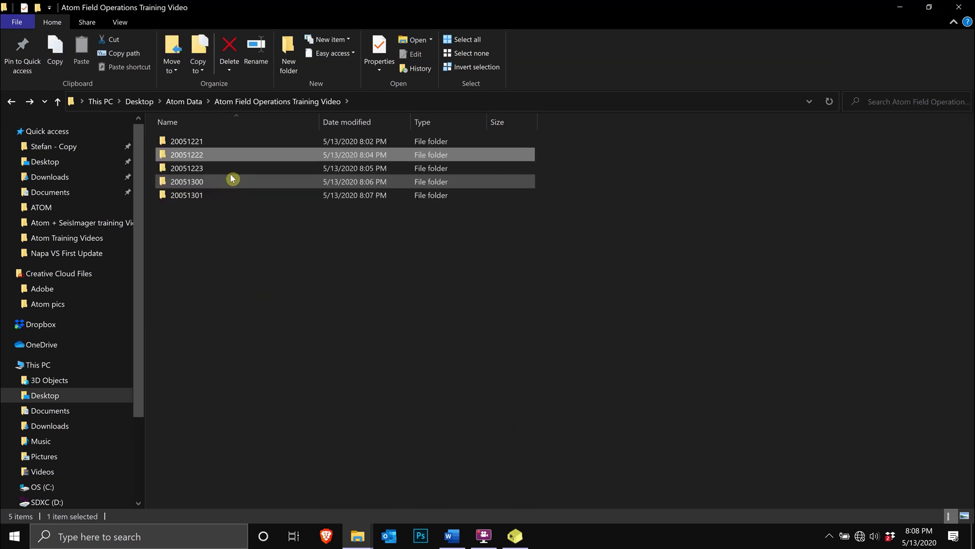
double_click(231, 168)
key("alt+Up")
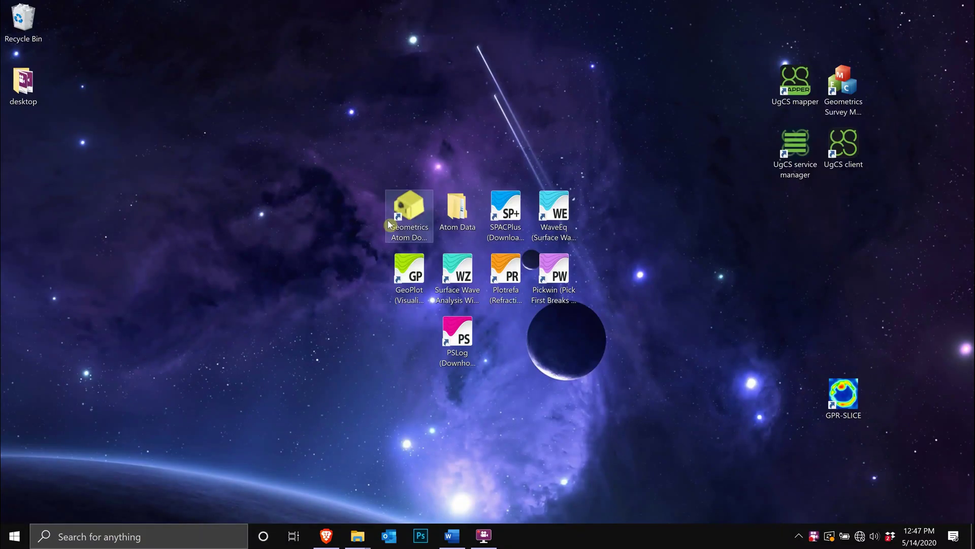
Relaunch Geometrics Atom Downloader full-screen, now listing Atom 350007 with 63 files
double_click(403, 208)
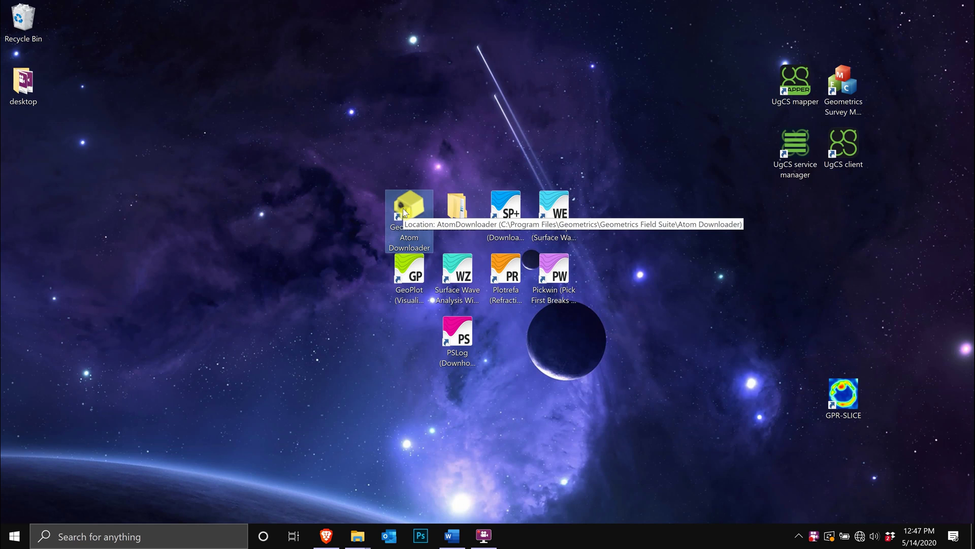
double_click(403, 208)
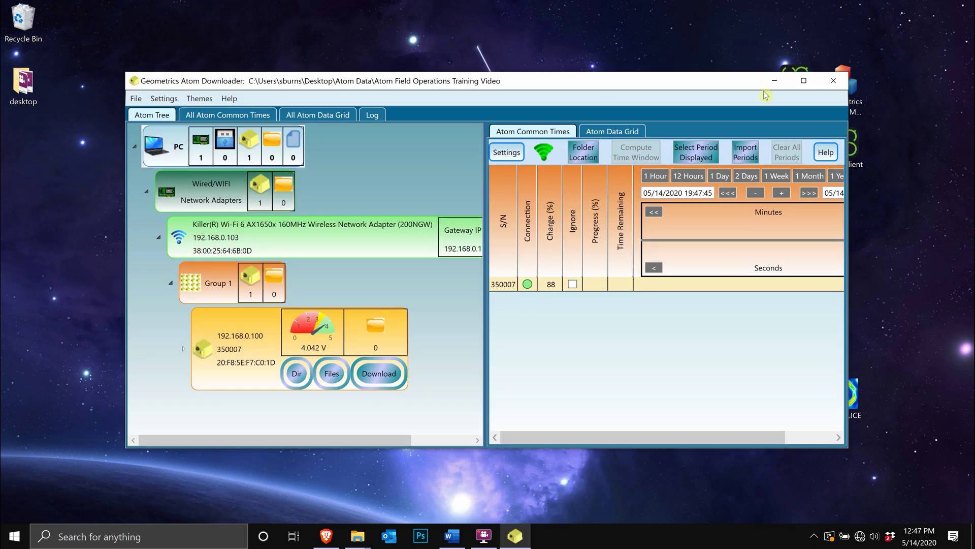
left_click(803, 81)
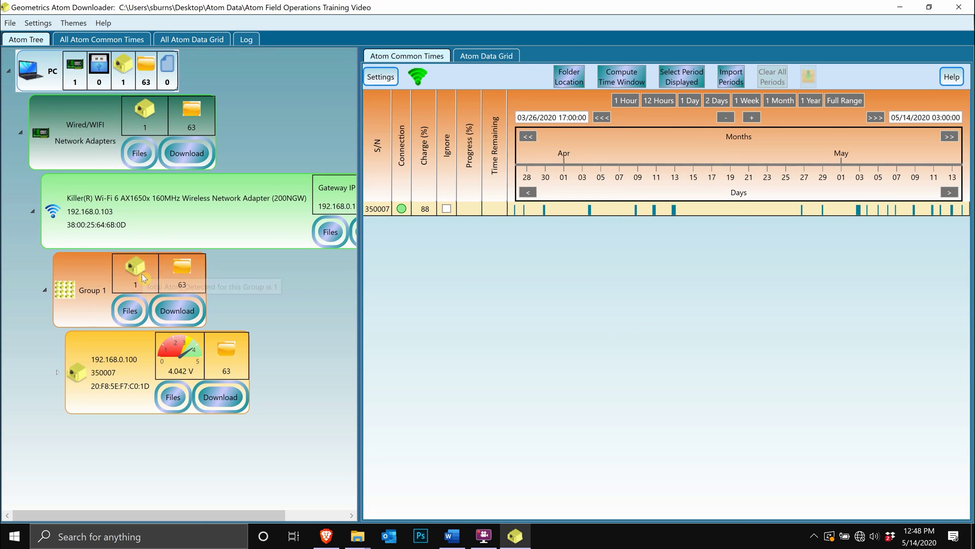
right_click(127, 270)
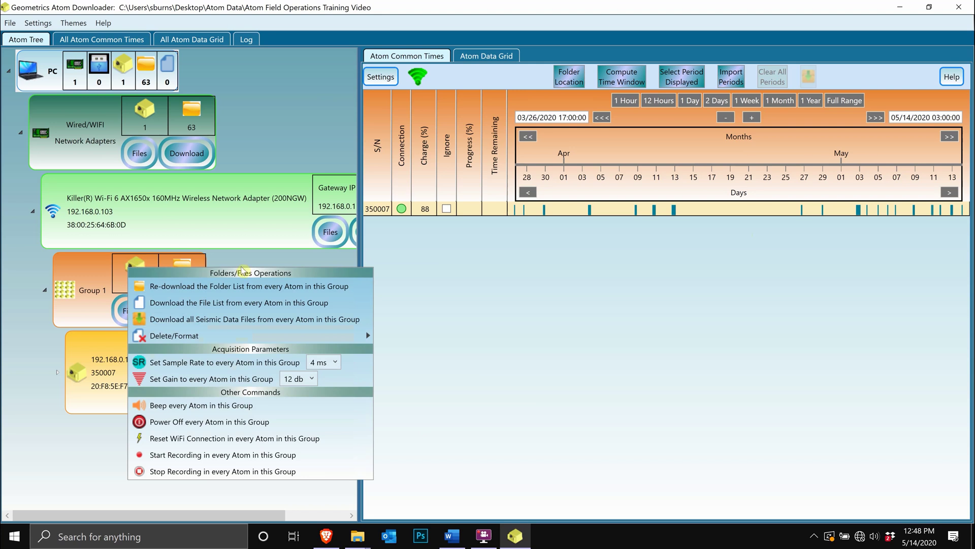
left_click(133, 339)
right_click(89, 374)
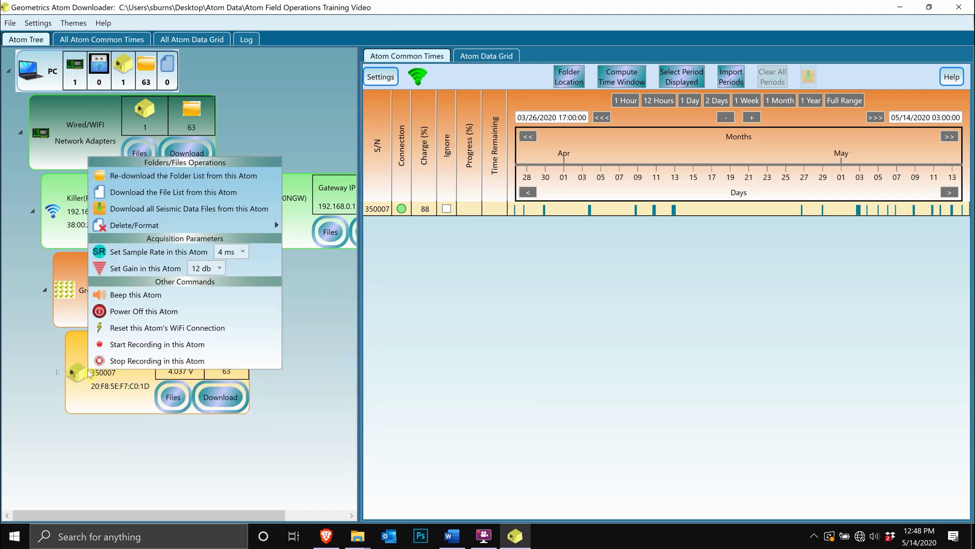
left_click(301, 421)
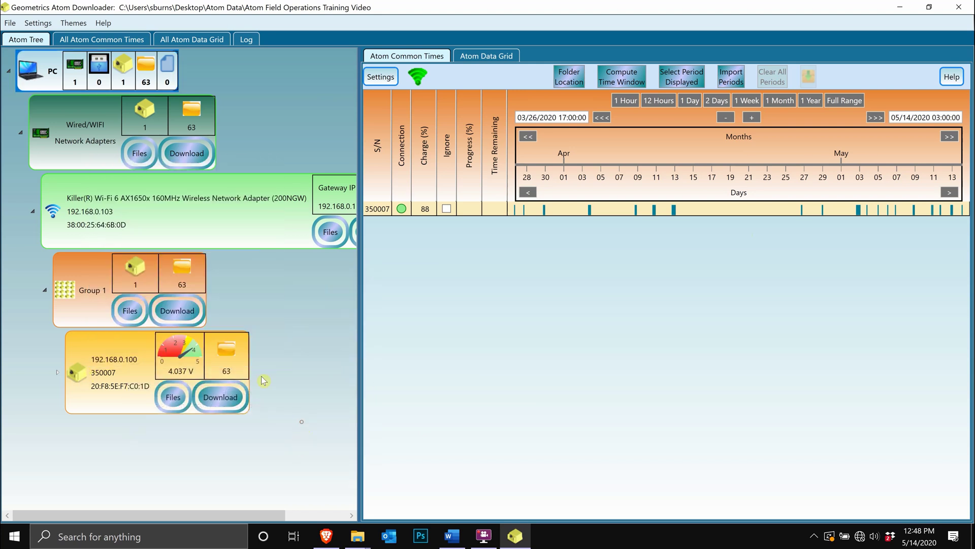
right_click(135, 265)
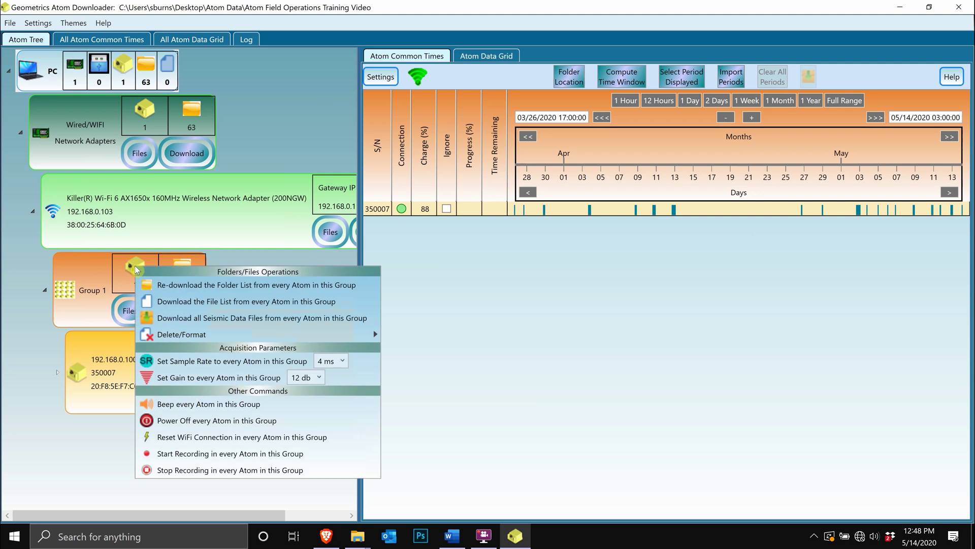
left_click(341, 362)
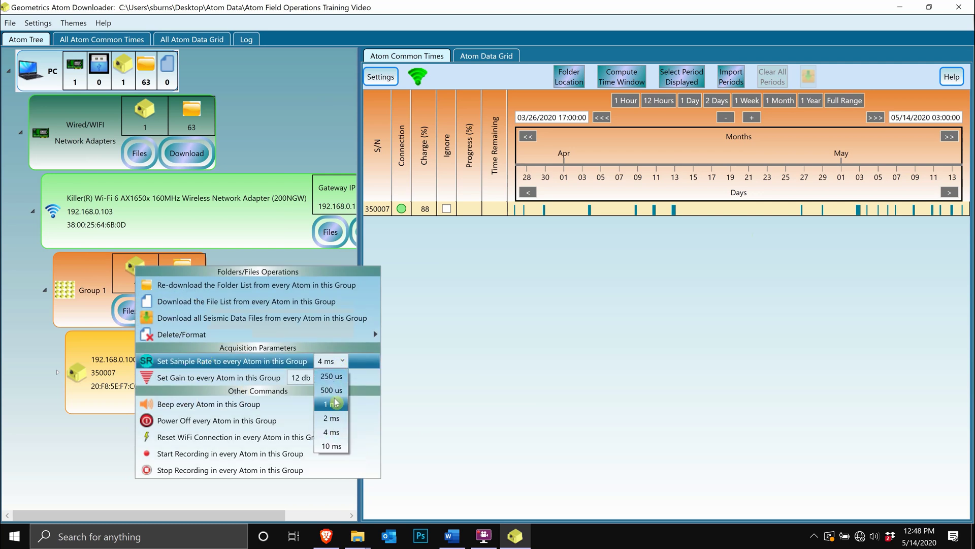
left_click(338, 376)
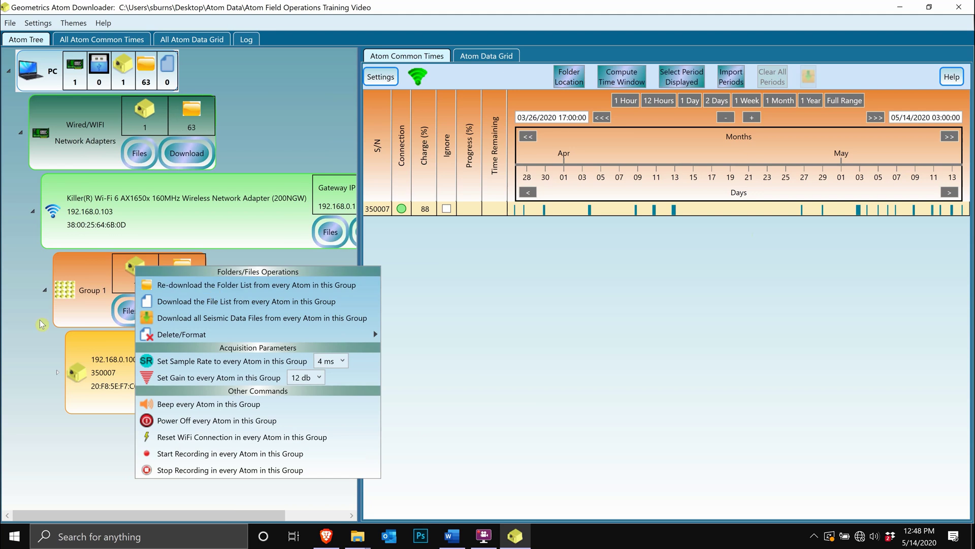
right_click(107, 336)
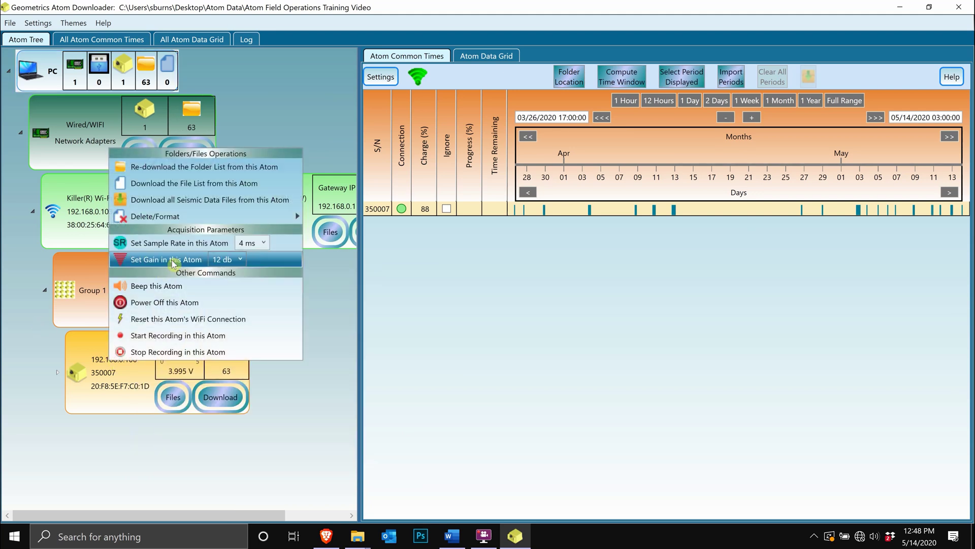
left_click(242, 260)
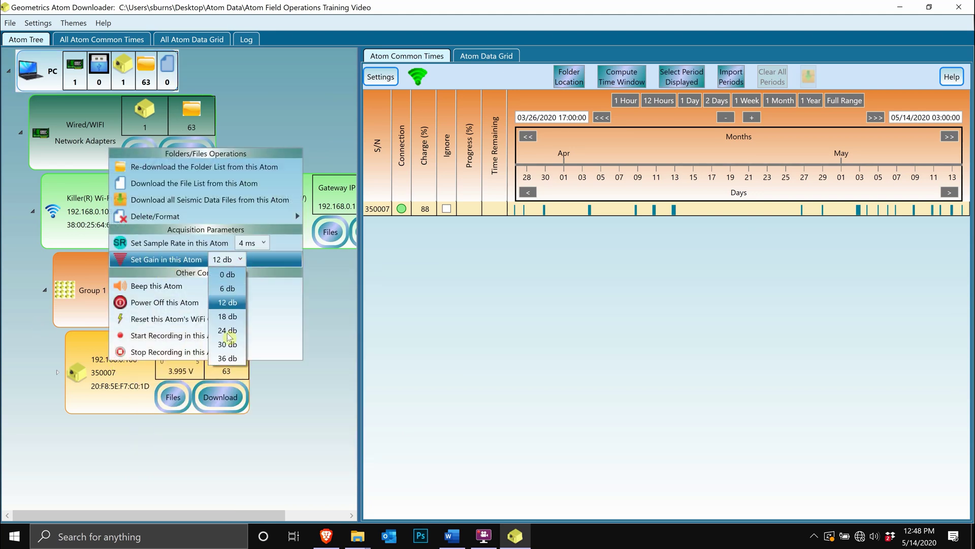
left_click(227, 302)
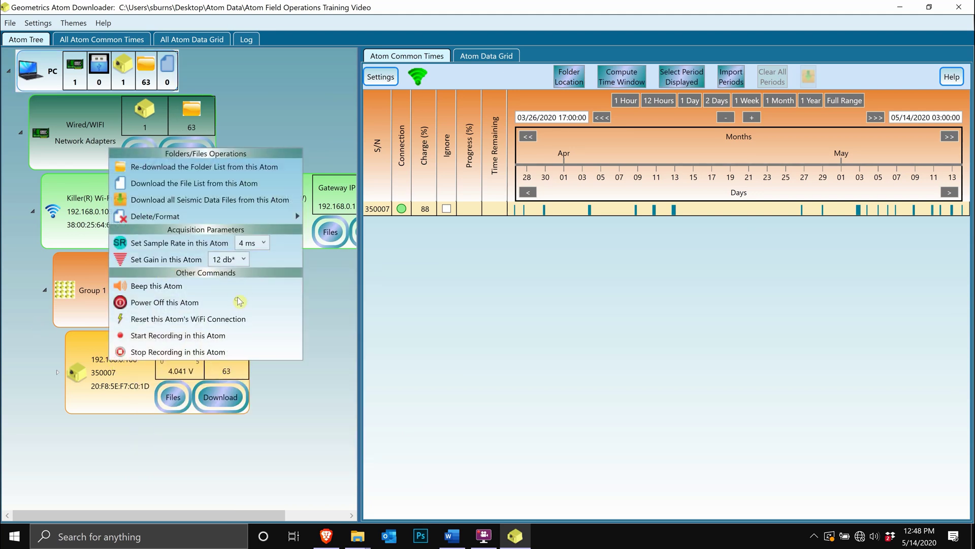
left_click(267, 245)
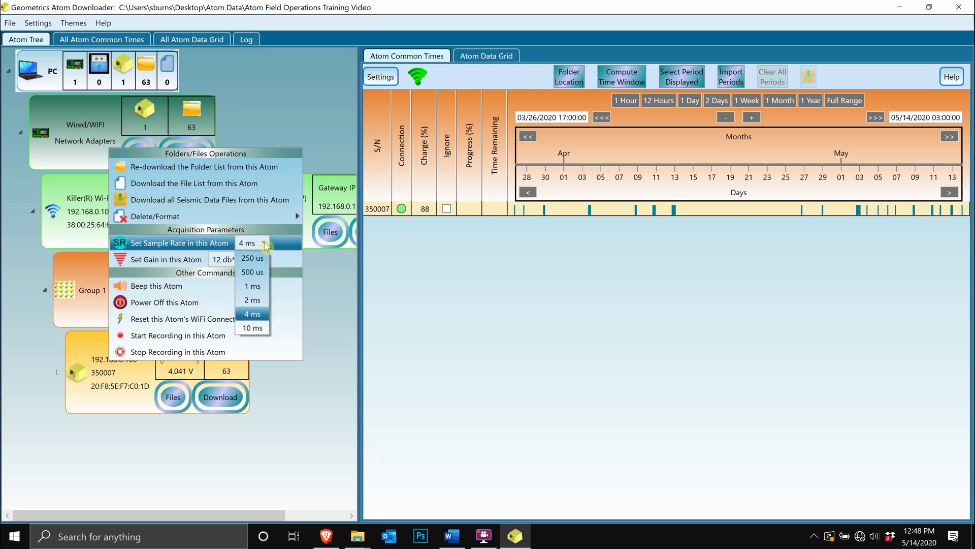
left_click(266, 246)
left_click(321, 412)
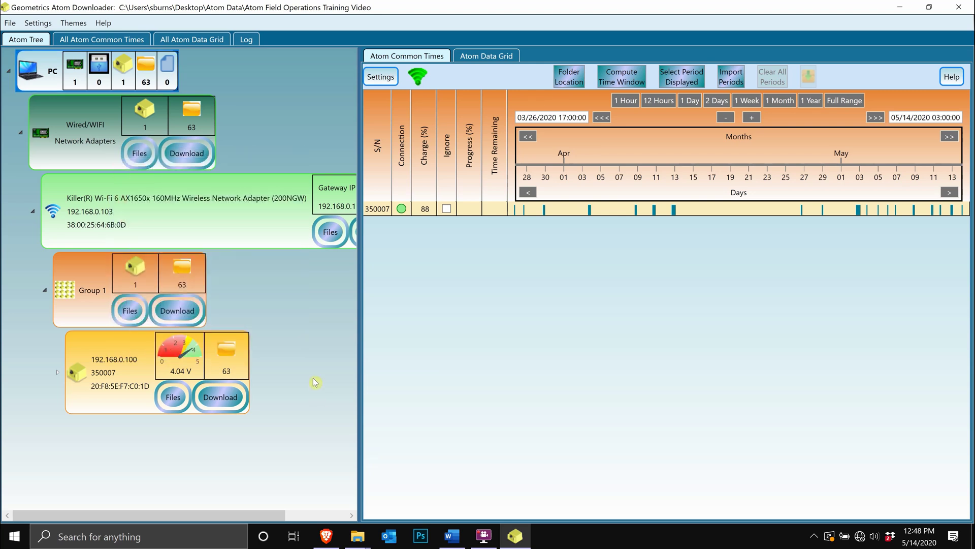